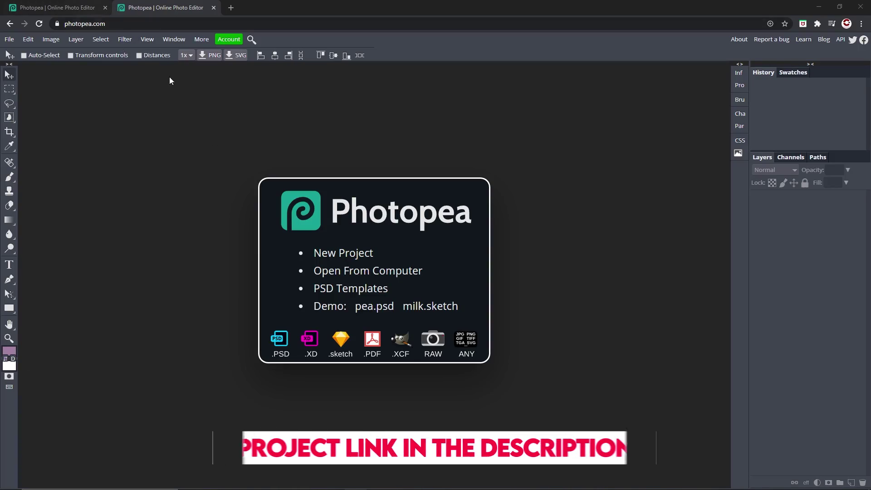
Create a blank 800×800 document from the Youtube Profile preset
{"action": "left_click", "coordinate": [350, 254]}
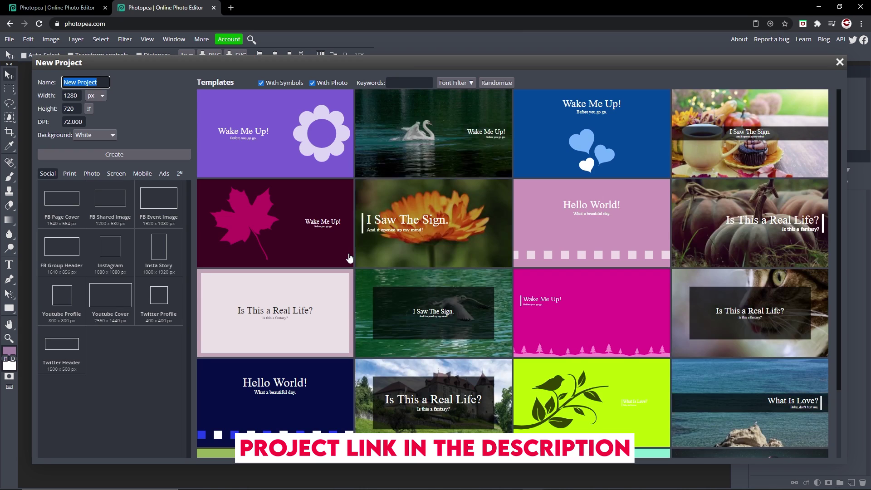
{"action": "left_click", "coordinate": [61, 299]}
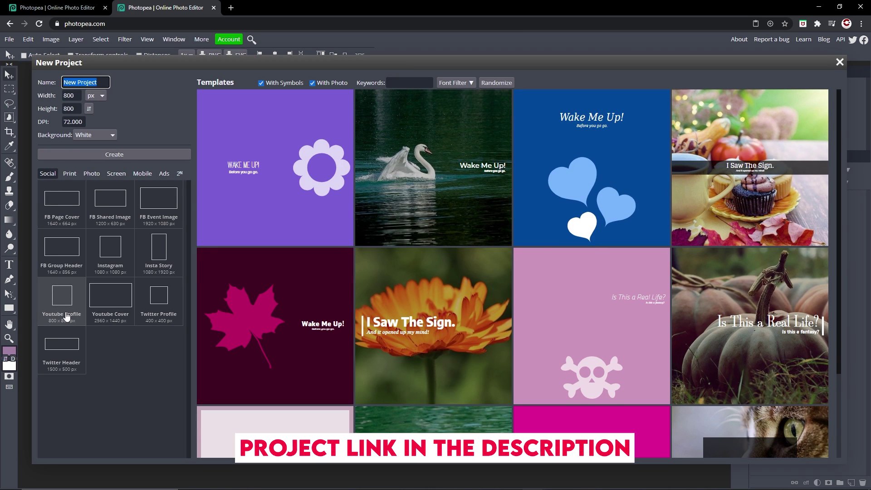
{"action": "left_click", "coordinate": [103, 154]}
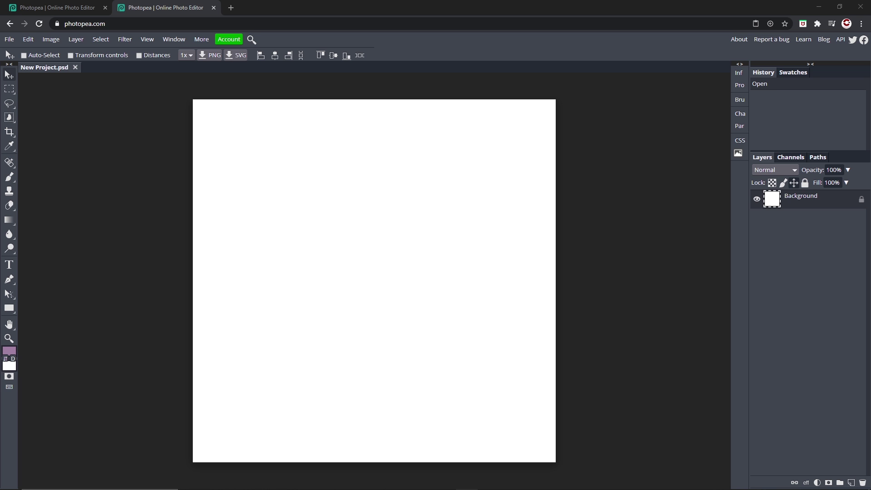
Place the teal abstract image and enlarge it to cover the square canvas
{"action": "left_click_drag", "start_coordinate": [405, 230], "coordinate": [424, 247]}
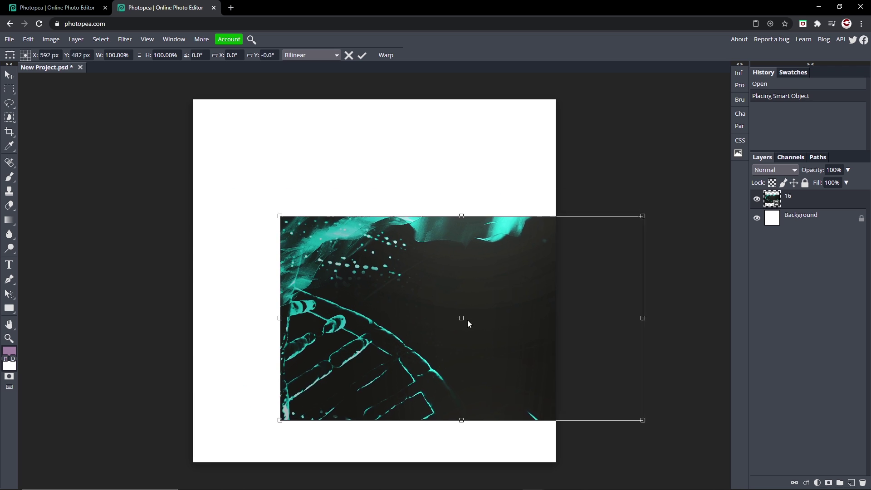
{"action": "mouse_move", "coordinate": [467, 324]}
{"action": "left_mouse_down"}
{"action": "mouse_move", "coordinate": [386, 254]}
{"action": "mouse_move", "coordinate": [524, 360]}
{"action": "left_mouse_up"}
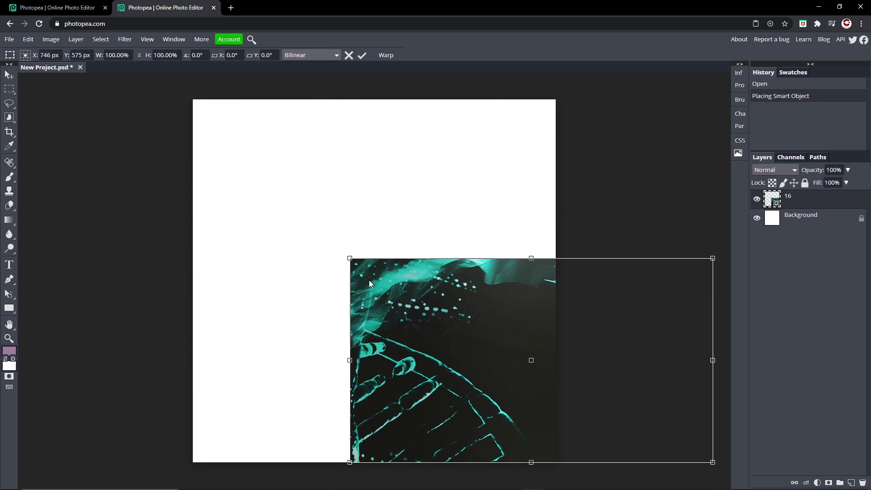
{"action": "left_click_drag", "start_coordinate": [350, 258], "coordinate": [66, 157]}
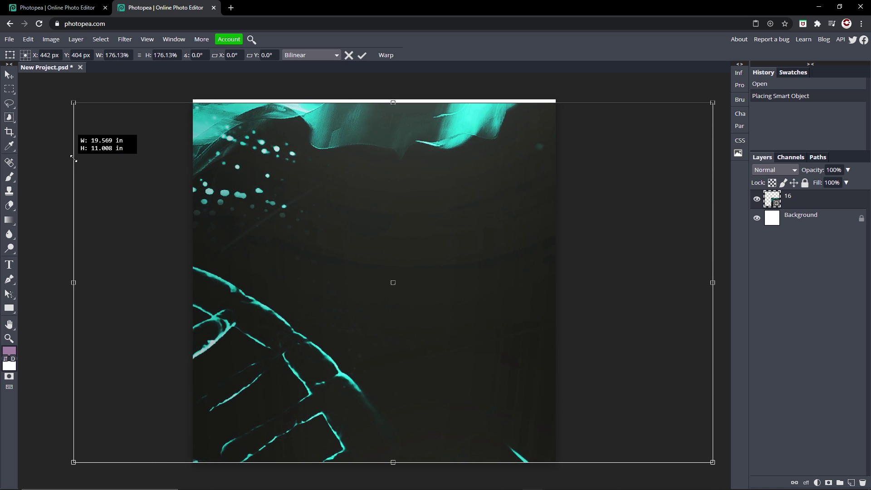
{"action": "left_click_drag", "start_coordinate": [134, 197], "coordinate": [212, 202]}
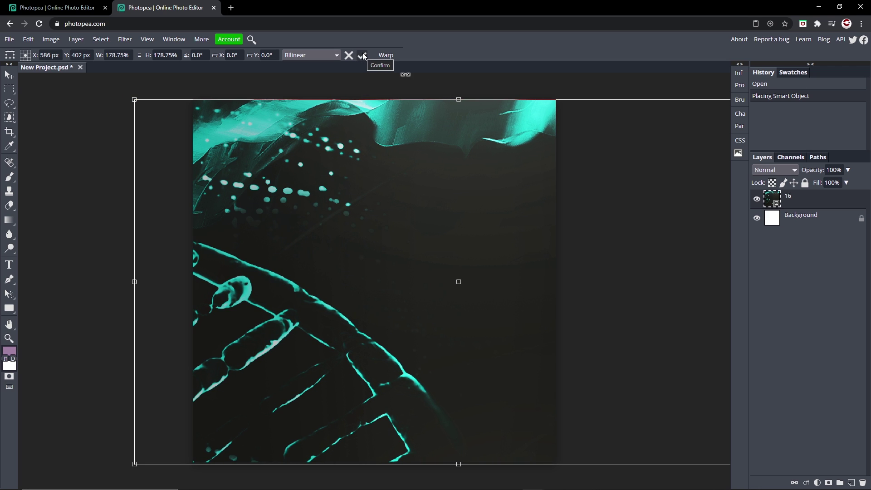
{"action": "left_click", "coordinate": [362, 54]}
{"action": "left_click_drag", "start_coordinate": [334, 313], "coordinate": [394, 309]}
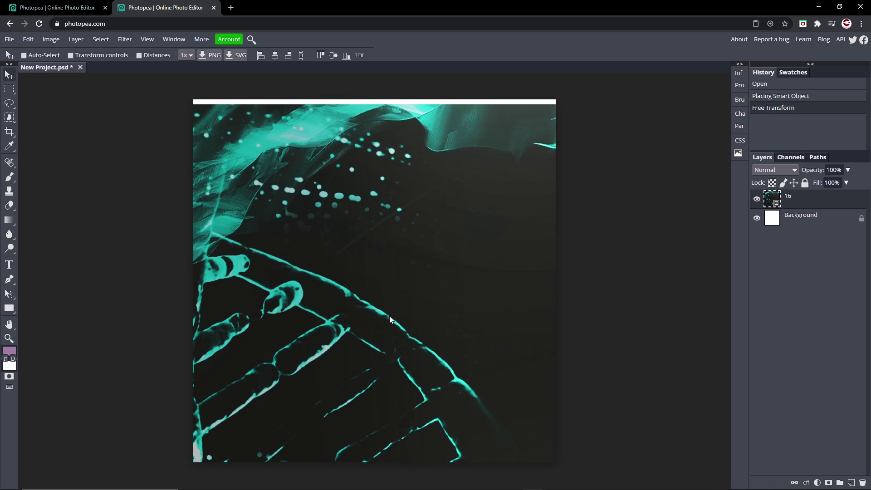
{"action": "key", "text": "ctrl+z"}
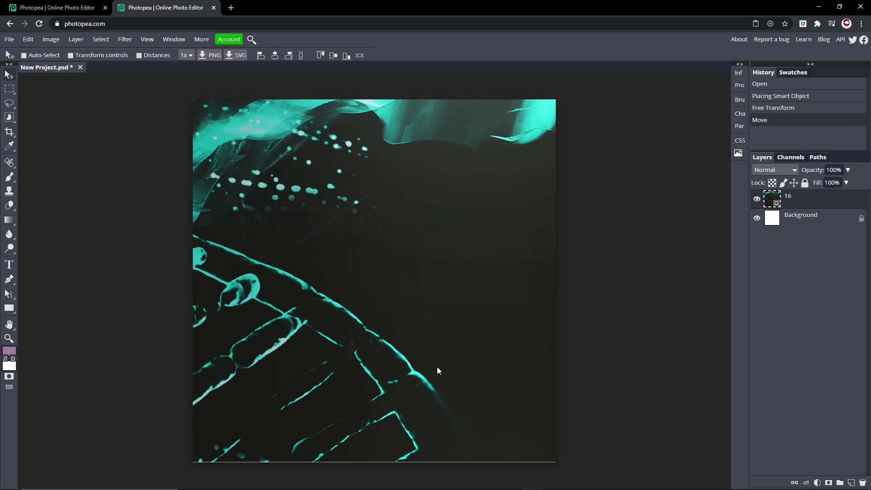
Add a new text layer set in the Sedgwick Ave Display font
{"action": "left_click", "coordinate": [9, 265]}
{"action": "left_click", "coordinate": [354, 289]}
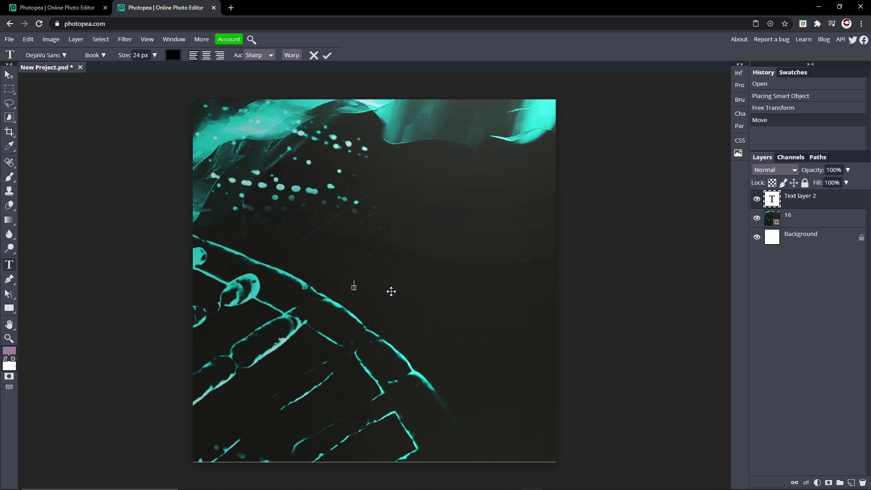
{"action": "left_click", "coordinate": [59, 55]}
{"action": "type", "text": "sev"}
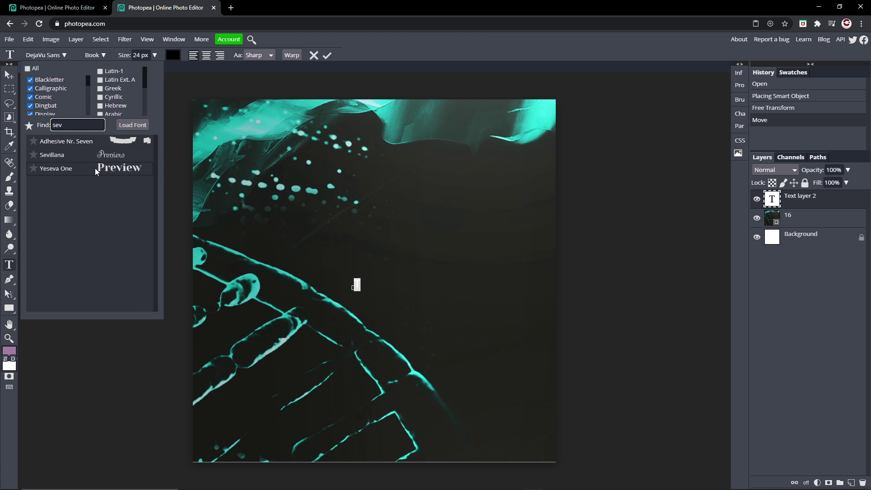
{"action": "key", "text": "BackSpace"}
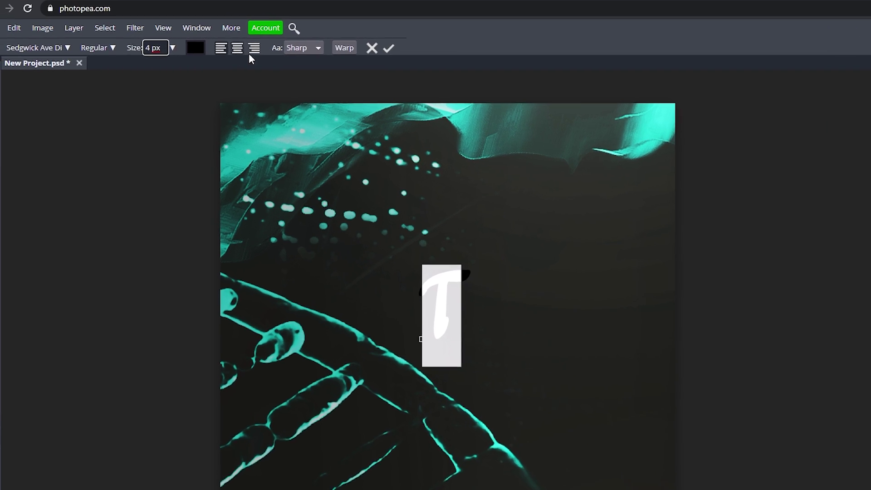
{"action": "left_click", "coordinate": [41, 56]}
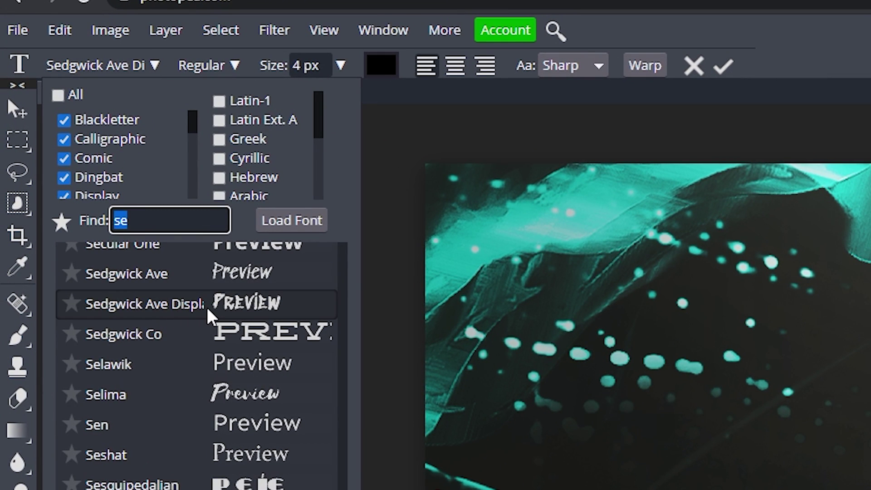
{"action": "left_click", "coordinate": [218, 303]}
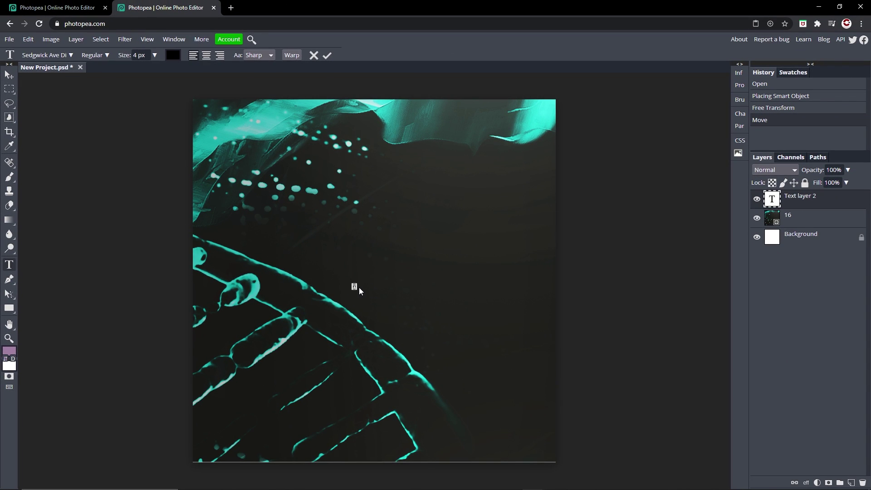
Enlarge the black T to 599 px and move it toward the canvas centre
{"action": "left_click", "coordinate": [155, 56]}
{"action": "left_click_drag", "start_coordinate": [148, 68], "coordinate": [160, 65]}
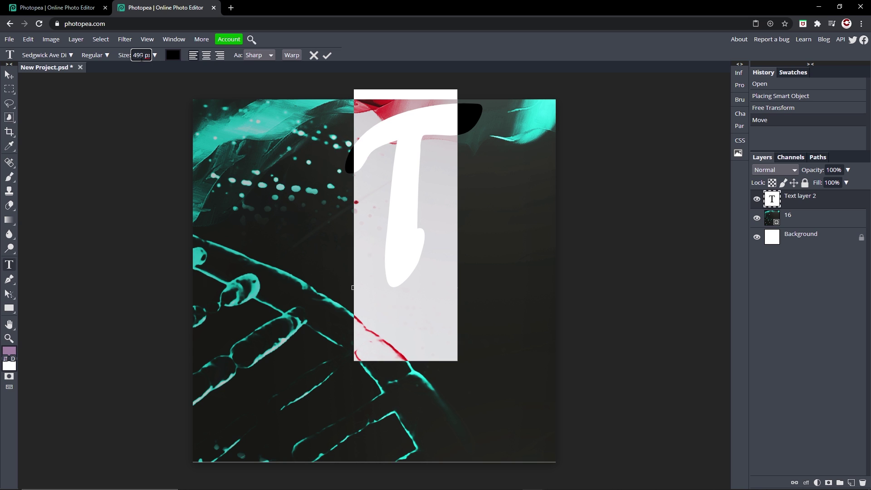
{"action": "left_click", "coordinate": [327, 55]}
{"action": "left_click", "coordinate": [9, 74]}
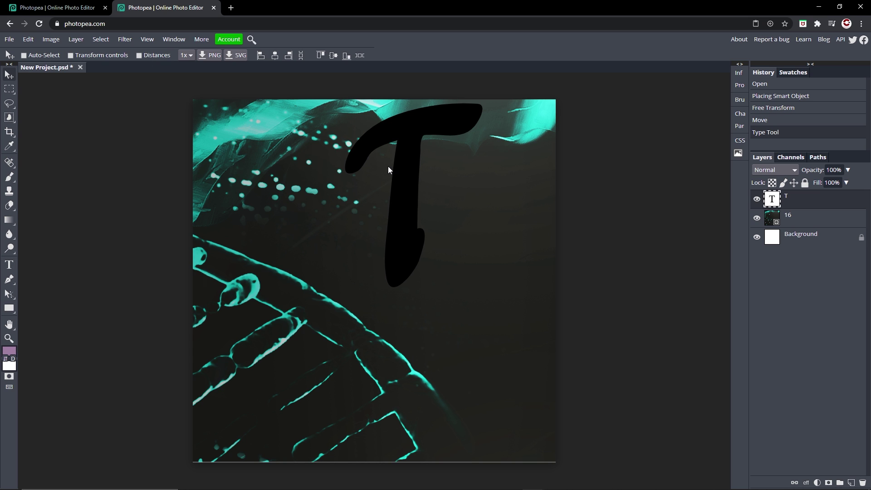
{"action": "left_click_drag", "start_coordinate": [388, 170], "coordinate": [369, 262]}
{"action": "double_click", "coordinate": [369, 262]}
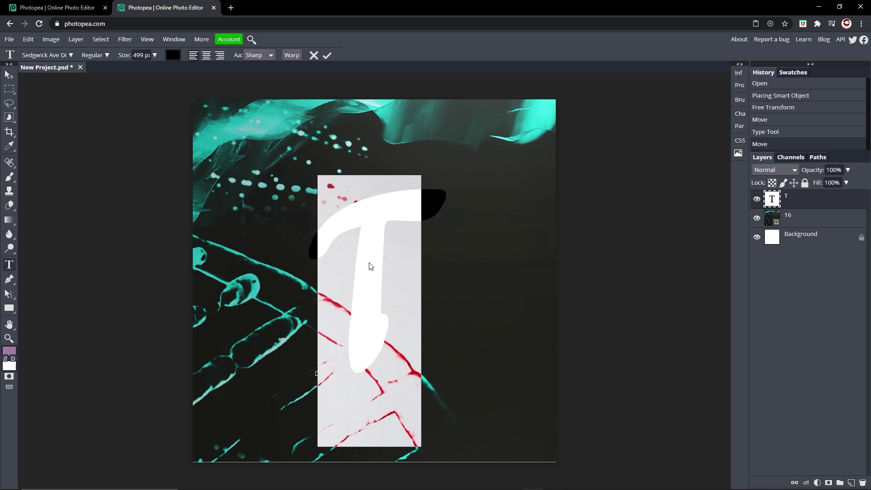
{"action": "left_click", "coordinate": [139, 55]}
{"action": "type", "text": "5"}
{"action": "key", "text": "Return"}
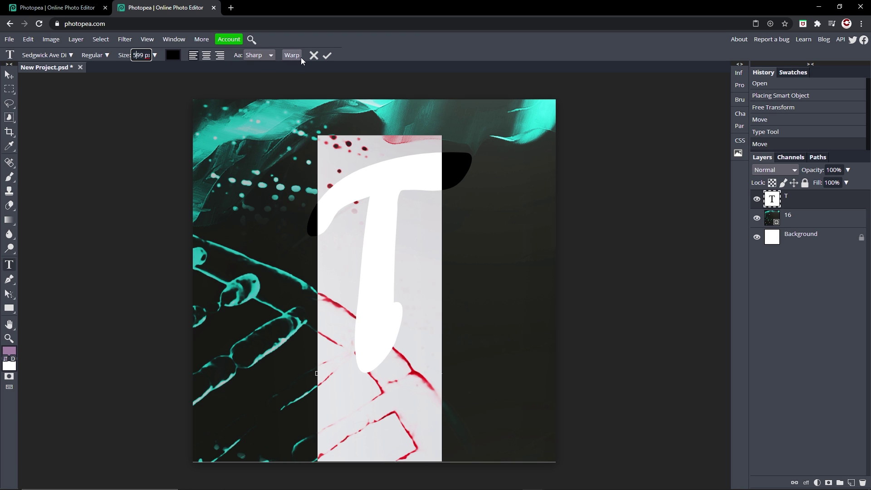
{"action": "left_click", "coordinate": [326, 55]}
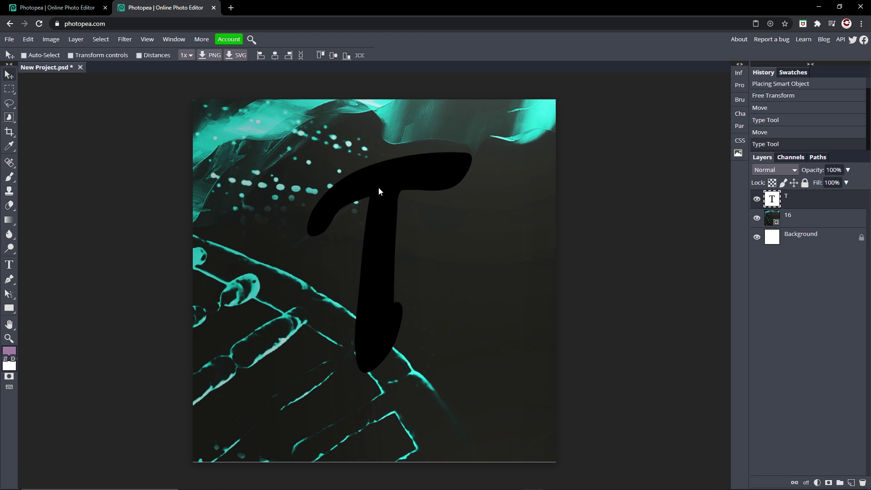
{"action": "left_click_drag", "start_coordinate": [379, 189], "coordinate": [366, 218]}
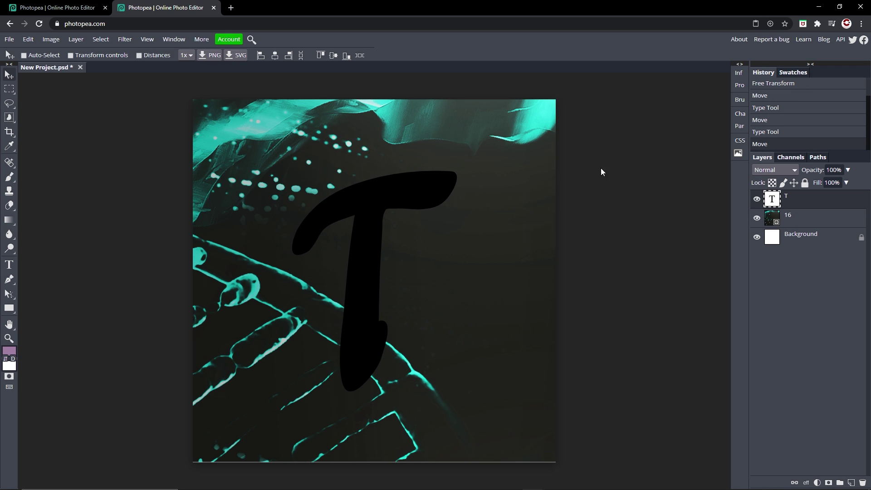
Move the teal image layer 16 up until it meets the canvas top
{"action": "left_click", "coordinate": [816, 233]}
{"action": "left_click", "coordinate": [793, 217]}
{"action": "left_click_drag", "start_coordinate": [503, 156], "coordinate": [519, 160]}
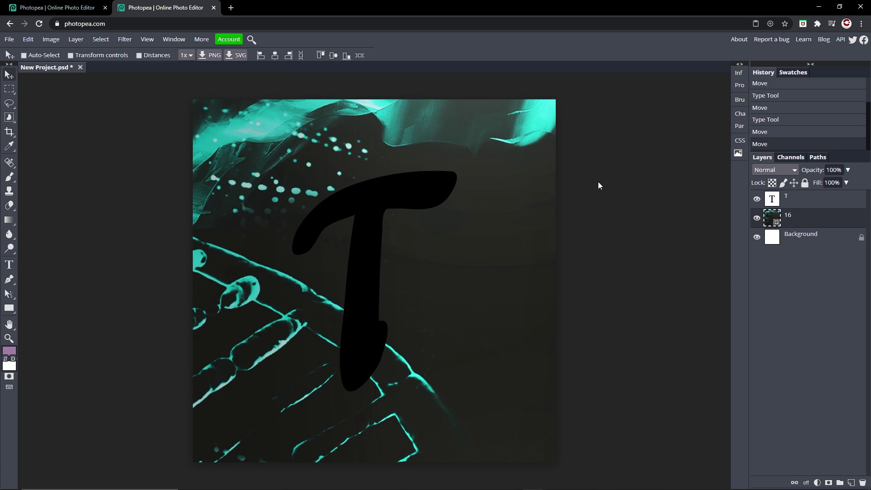
Give the T a gradient overlay with its dark stop changed to grey 9a9a9a
{"action": "double_click", "coordinate": [840, 202]}
{"action": "left_click_drag", "start_coordinate": [266, 112], "coordinate": [721, 126]}
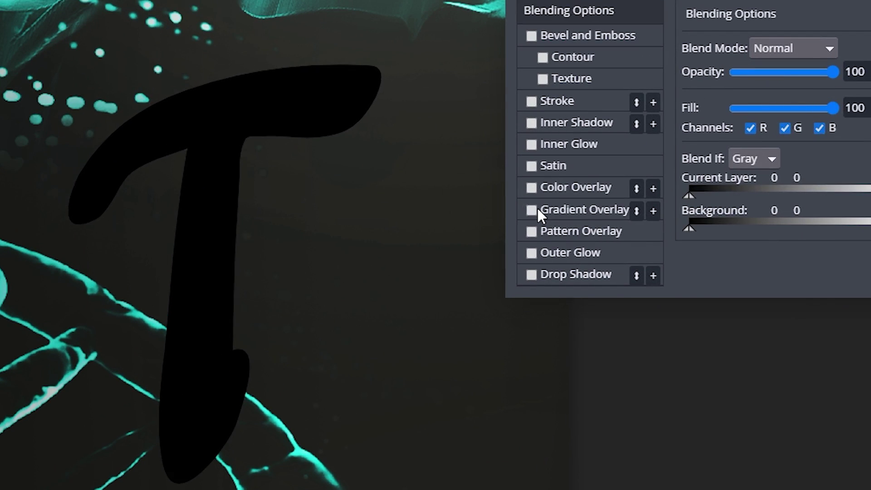
{"action": "left_click", "coordinate": [533, 210]}
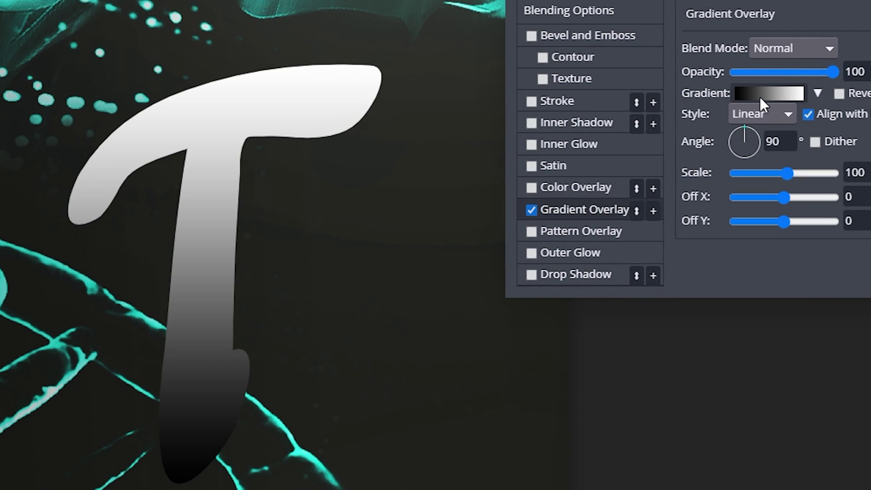
{"action": "left_click", "coordinate": [773, 92]}
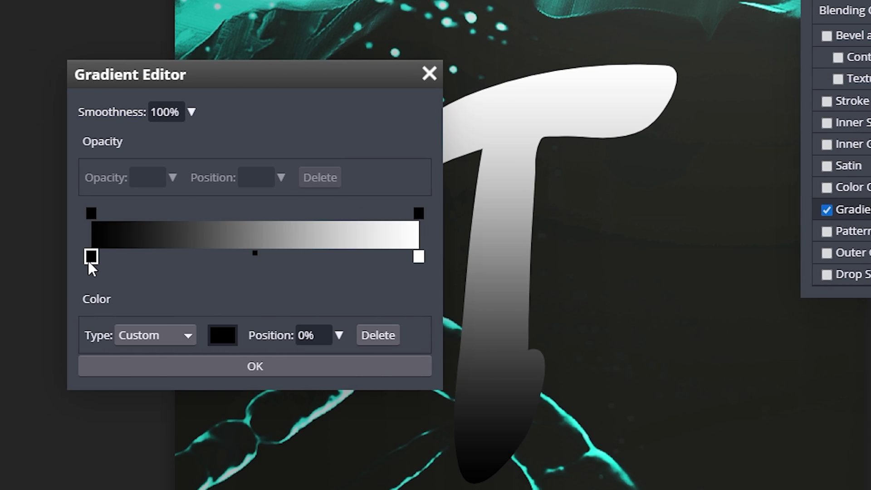
{"action": "double_click", "coordinate": [90, 257]}
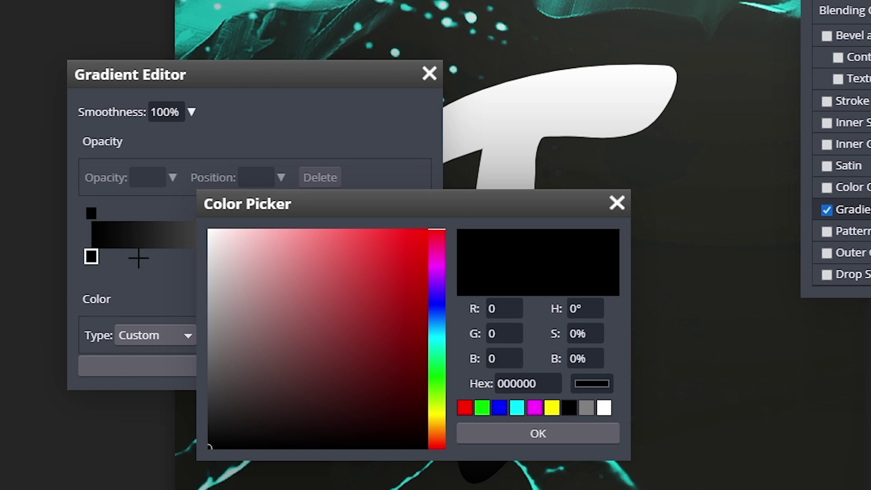
{"action": "left_click", "coordinate": [208, 357]}
{"action": "left_click_drag", "start_coordinate": [392, 217], "coordinate": [157, 69]}
{"action": "left_click_drag", "start_coordinate": [30, 181], "coordinate": [0, 168]}
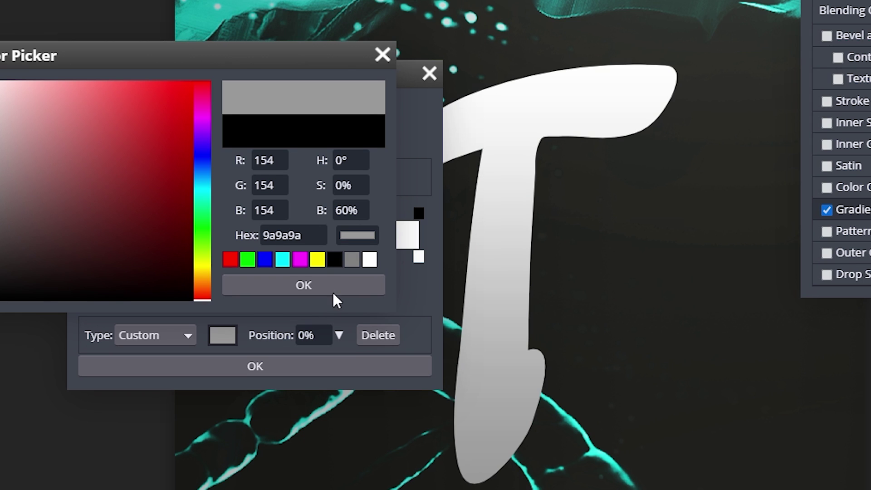
{"action": "double_click", "coordinate": [324, 234]}
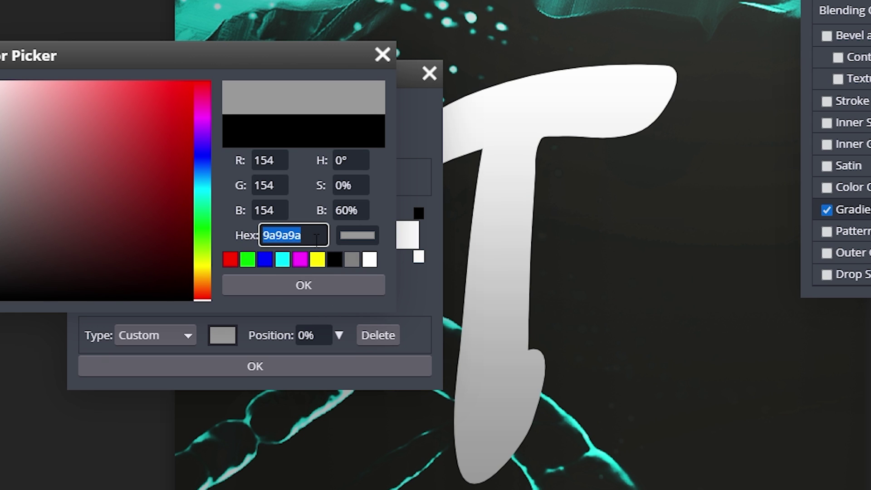
{"action": "left_click", "coordinate": [315, 285]}
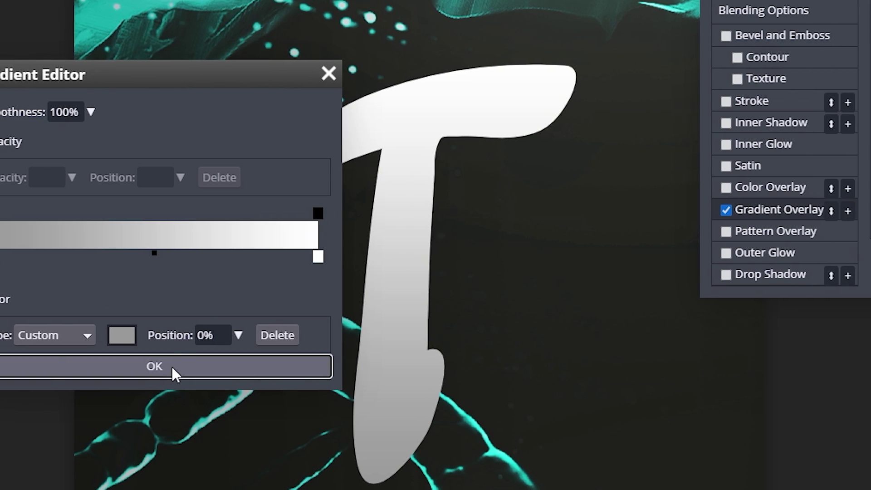
{"action": "left_click", "coordinate": [172, 367]}
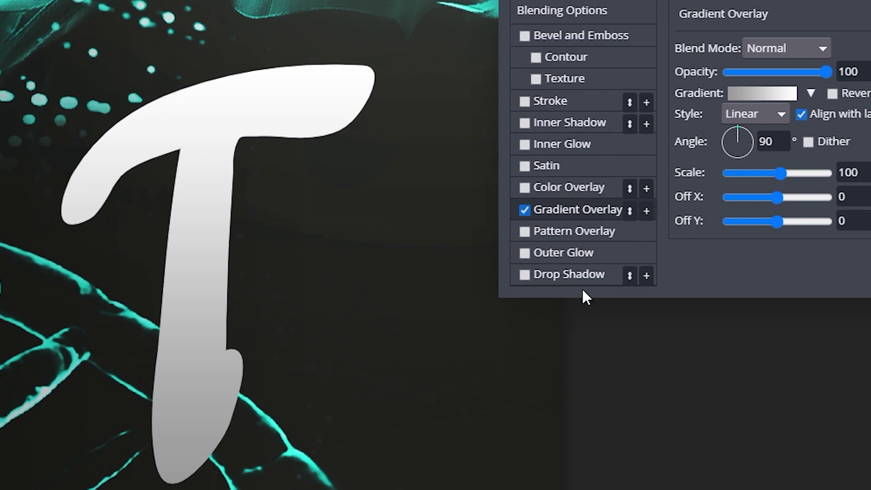
Give the T a 7 px black stroke positioned inside its edges
{"action": "left_click", "coordinate": [526, 100]}
{"action": "left_click", "coordinate": [548, 102]}
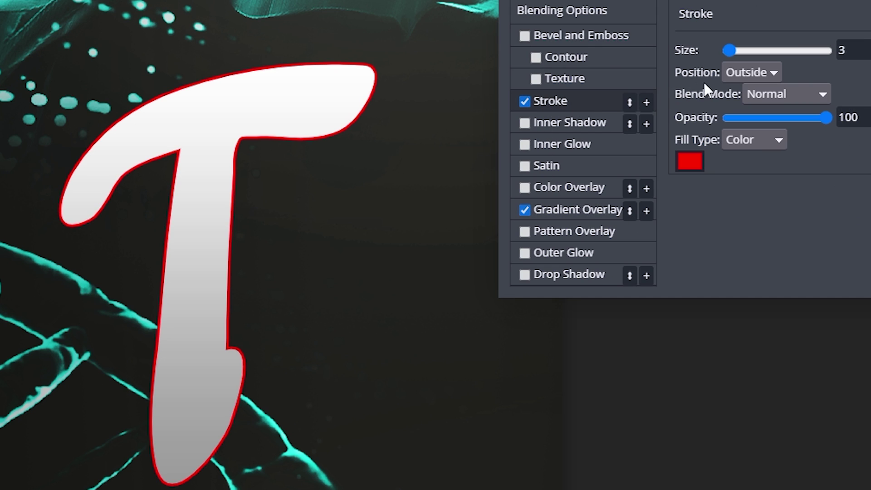
{"action": "left_click", "coordinate": [740, 76]}
{"action": "left_click", "coordinate": [768, 99]}
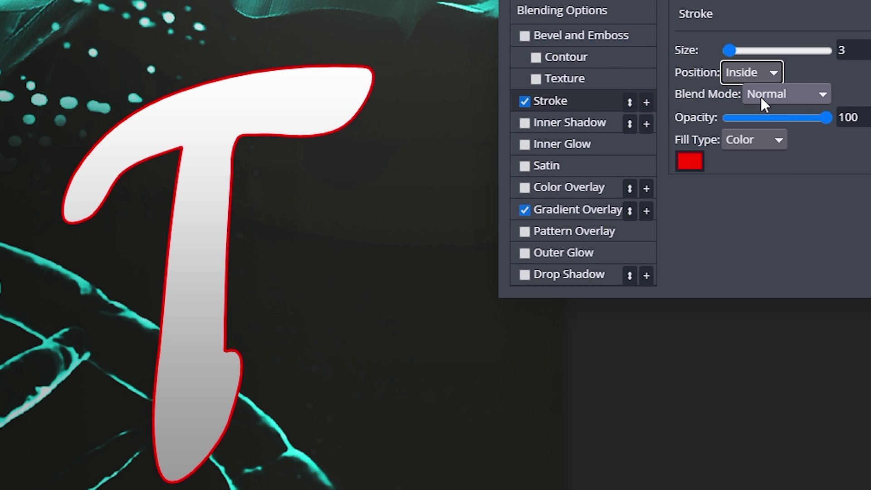
{"action": "left_click_drag", "start_coordinate": [730, 51], "coordinate": [730, 49]}
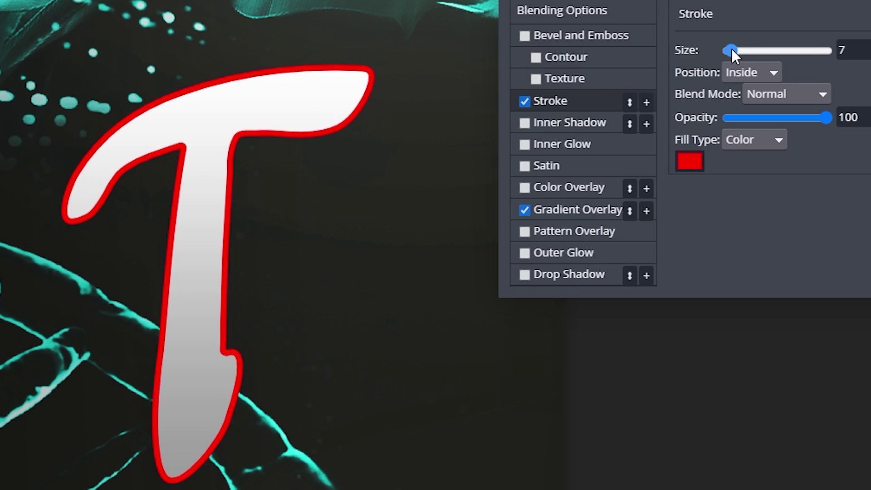
{"action": "left_click", "coordinate": [690, 161]}
{"action": "left_click", "coordinate": [76, 285]}
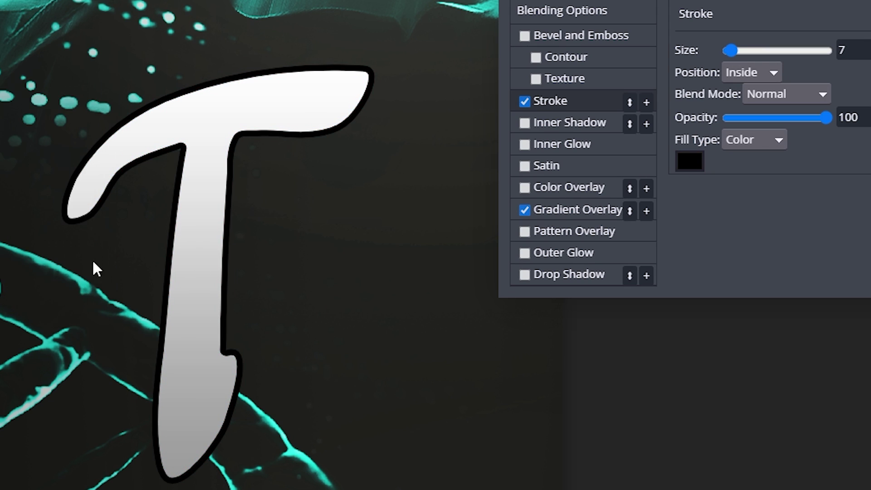
Add a second 7 px white stroke outside the T, leaving Satin off
{"action": "left_click", "coordinate": [647, 102]}
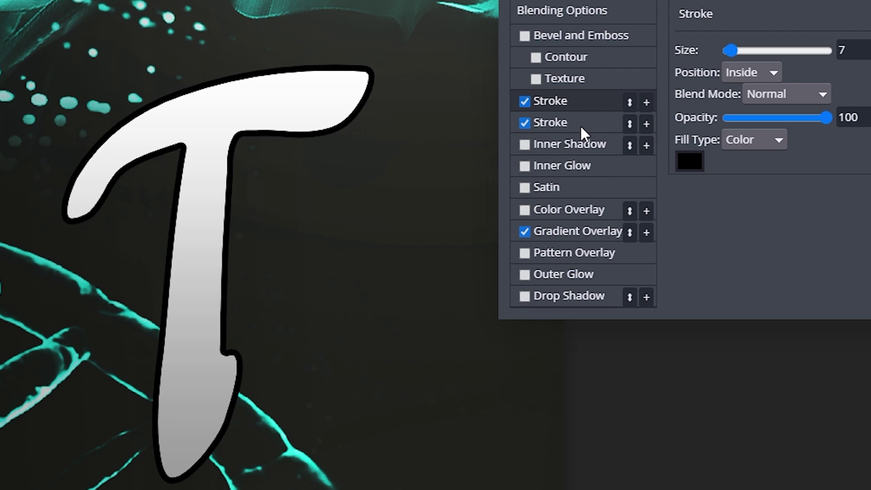
{"action": "left_click", "coordinate": [690, 161]}
{"action": "left_click", "coordinate": [71, 255]}
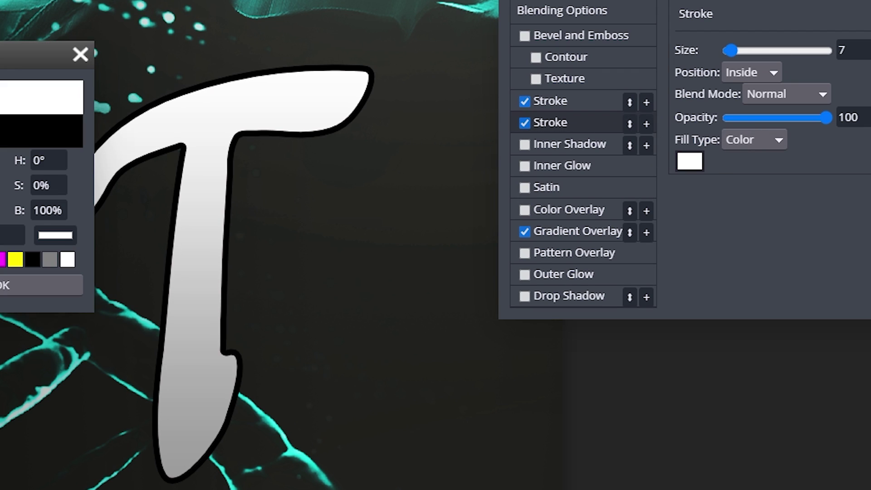
{"action": "left_click", "coordinate": [75, 286]}
{"action": "left_click", "coordinate": [733, 74]}
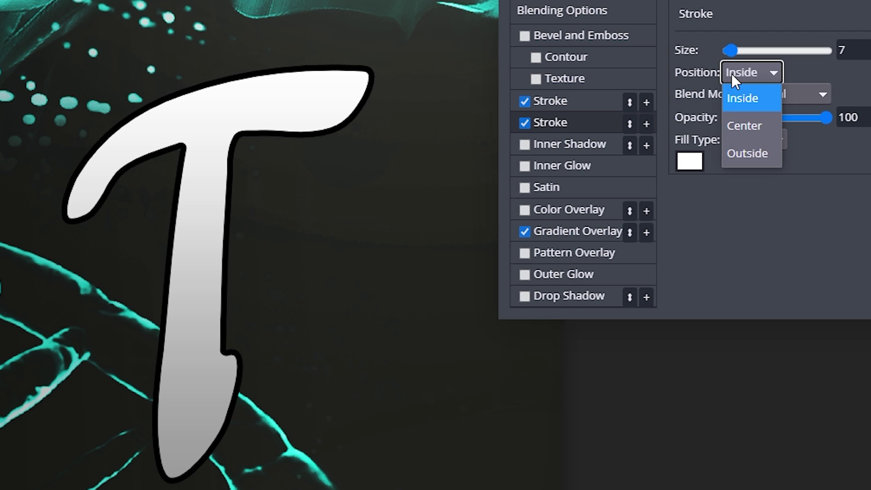
{"action": "key", "text": "Escape"}
{"action": "key", "text": "Down"}
{"action": "key", "text": "Down"}
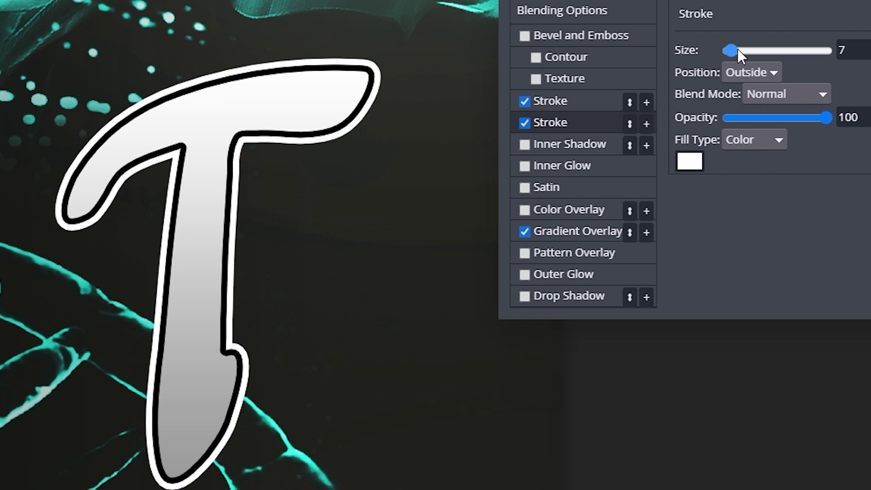
{"action": "left_click_drag", "start_coordinate": [738, 50], "coordinate": [733, 47]}
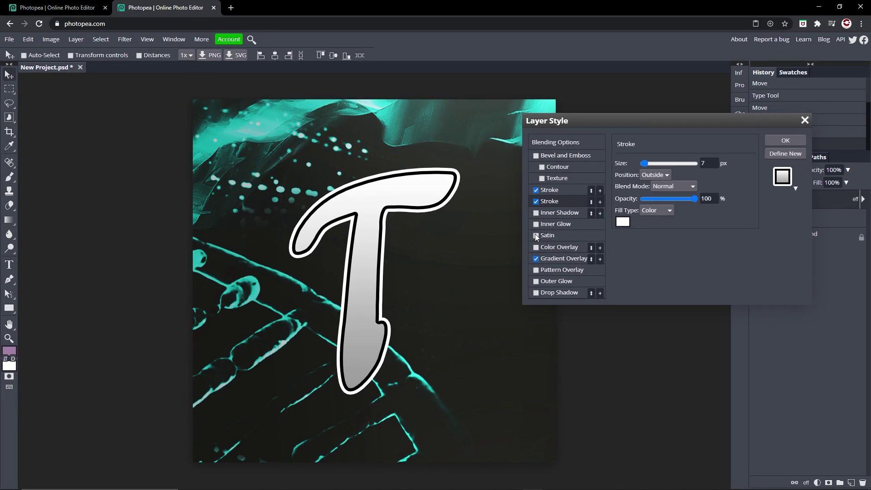
{"action": "left_click", "coordinate": [537, 235]}
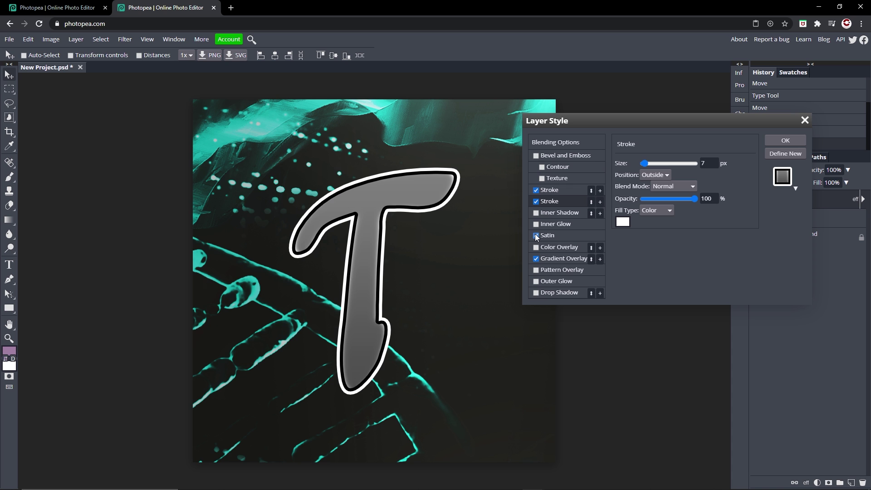
{"action": "left_click", "coordinate": [786, 140]}
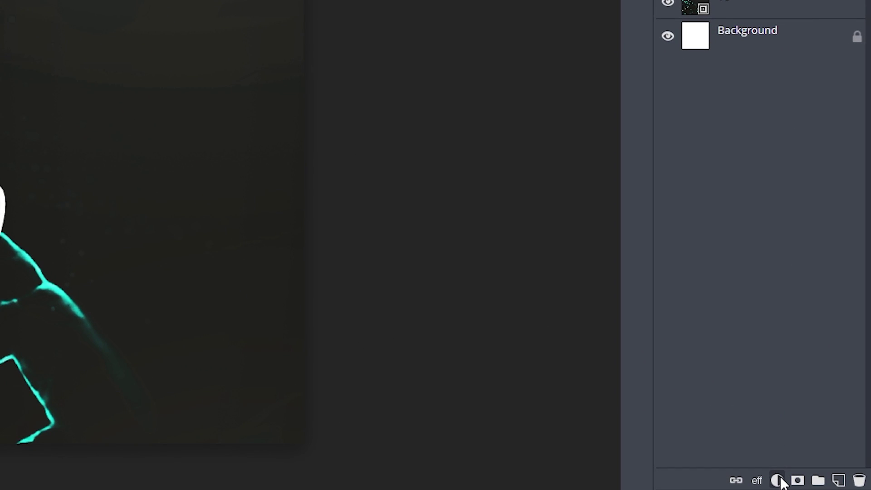
Add a Curves adjustment layer and bend its Red channel into an S-curve
{"action": "left_click", "coordinate": [778, 480]}
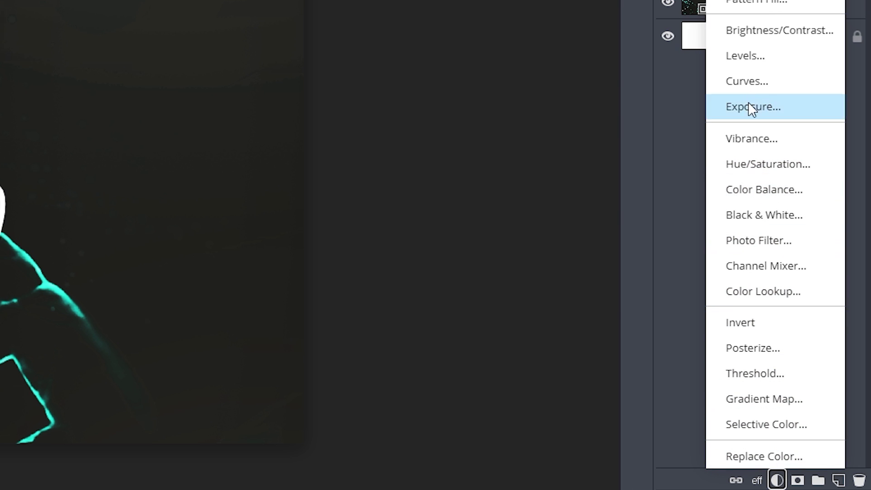
{"action": "left_click", "coordinate": [747, 82]}
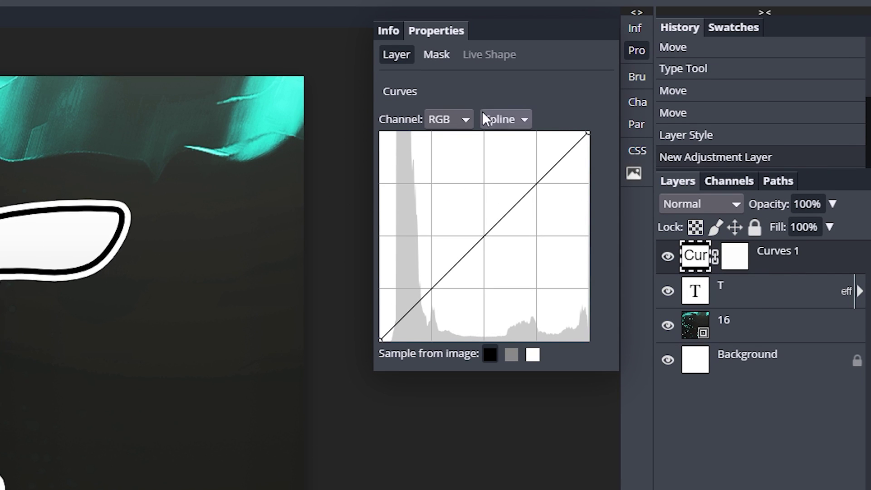
{"action": "left_click", "coordinate": [464, 117]}
{"action": "left_click", "coordinate": [468, 171]}
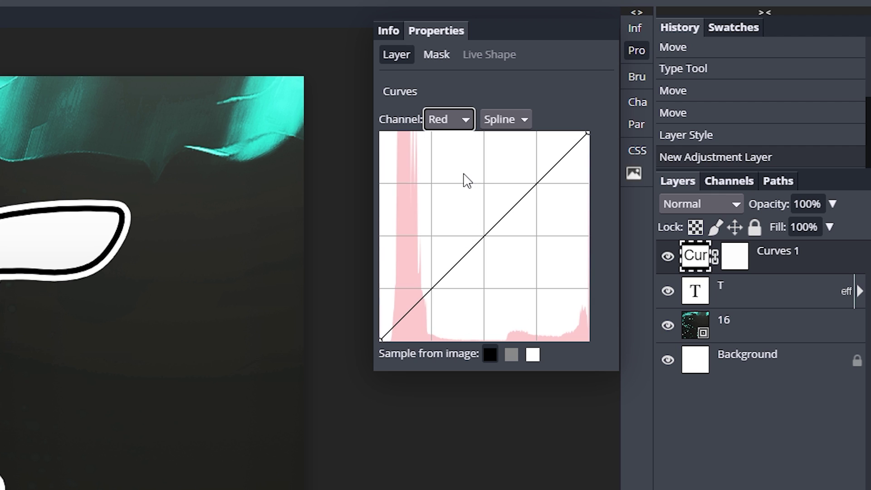
{"action": "left_click", "coordinate": [438, 119]}
{"action": "left_click", "coordinate": [454, 103]}
{"action": "left_click", "coordinate": [445, 125]}
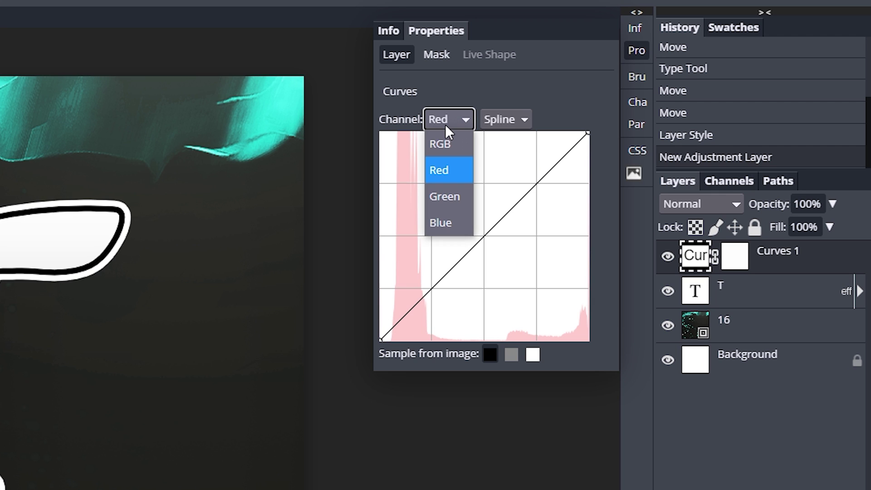
{"action": "left_click", "coordinate": [453, 169]}
{"action": "left_click_drag", "start_coordinate": [543, 179], "coordinate": [538, 175]}
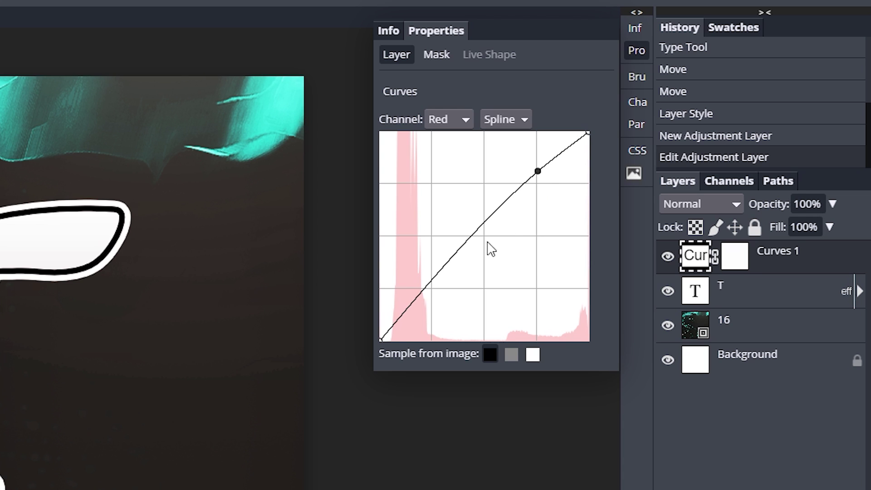
{"action": "left_click_drag", "start_coordinate": [431, 282], "coordinate": [432, 296]}
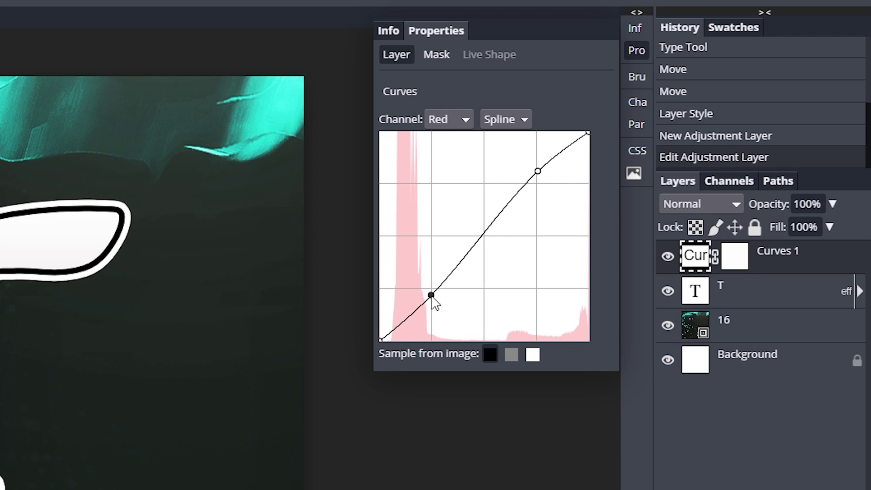
Shape the Green channel into an S-curve and lift the Blue channel's highlights
{"action": "left_click", "coordinate": [452, 122]}
{"action": "left_click", "coordinate": [449, 197]}
{"action": "left_click_drag", "start_coordinate": [536, 184], "coordinate": [537, 172]}
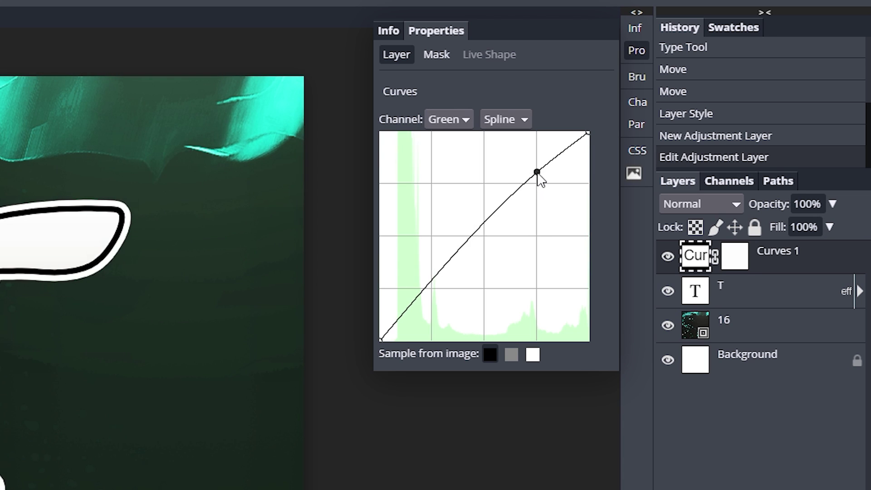
{"action": "left_click_drag", "start_coordinate": [428, 286], "coordinate": [432, 299]}
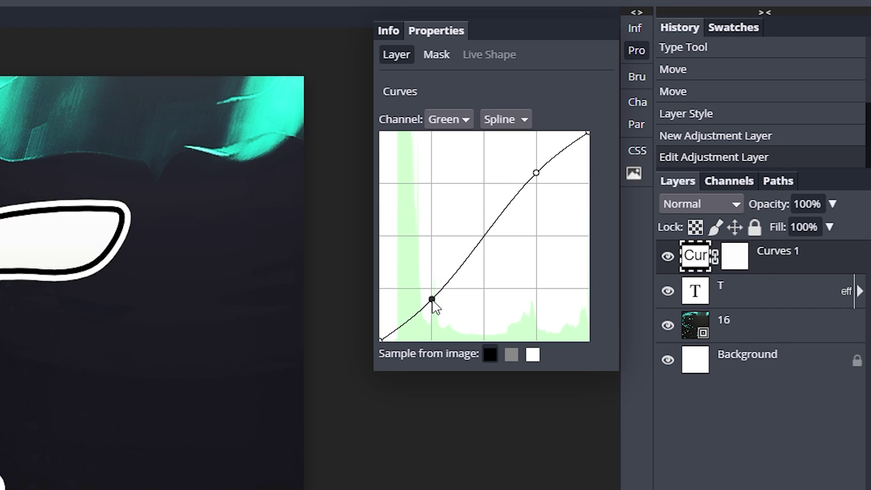
{"action": "left_click", "coordinate": [427, 116]}
{"action": "left_click", "coordinate": [446, 213]}
{"action": "left_click", "coordinate": [538, 184]}
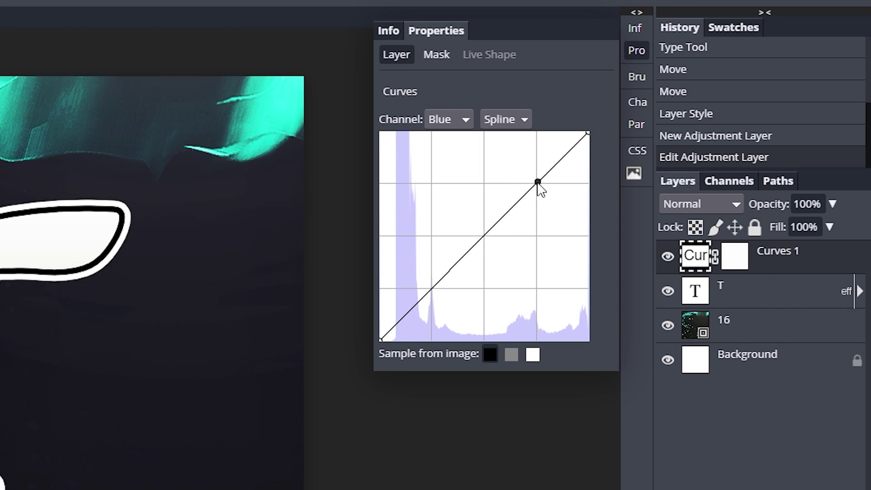
{"action": "left_click_drag", "start_coordinate": [538, 182], "coordinate": [538, 178]}
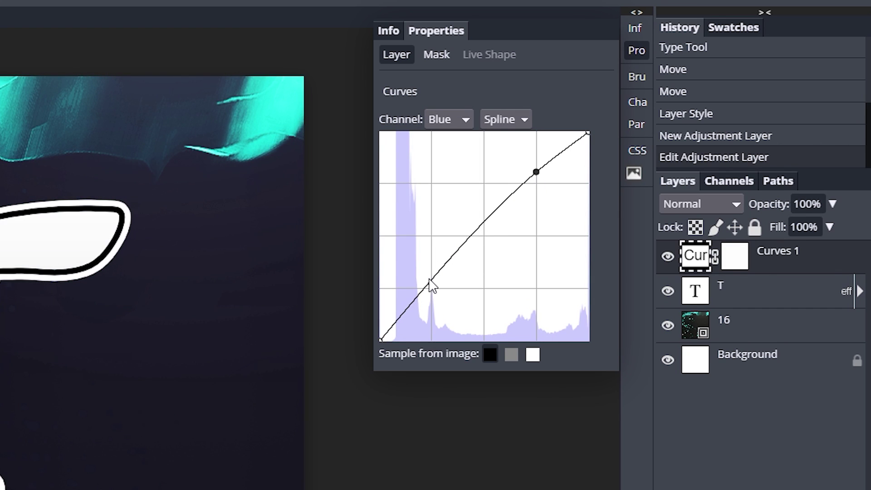
{"action": "left_click_drag", "start_coordinate": [430, 287], "coordinate": [432, 278]}
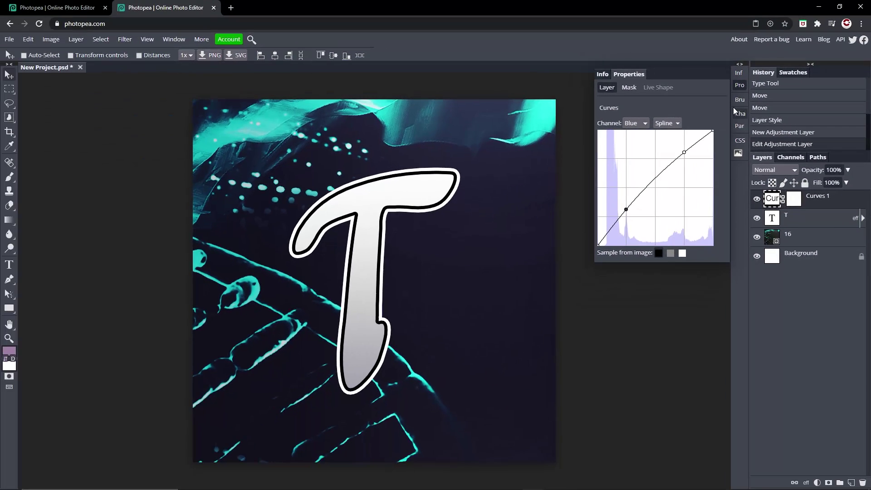
Compare the image with Curves 1 hidden and shown, then close its properties
{"action": "left_click", "coordinate": [758, 199]}
{"action": "left_click", "coordinate": [757, 199]}
{"action": "left_click", "coordinate": [758, 199]}
{"action": "left_click", "coordinate": [740, 85]}
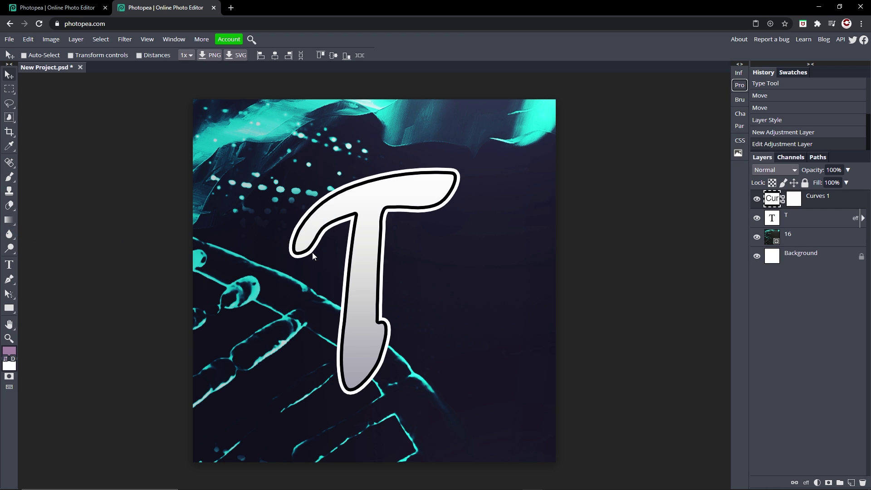
Place the light-leak image as layer 1 and scale it past the canvas edges
{"action": "mouse_move", "coordinate": [313, 253]}
{"action": "left_mouse_down"}
{"action": "mouse_move", "coordinate": [379, 269]}
{"action": "mouse_move", "coordinate": [521, 378]}
{"action": "left_mouse_up"}
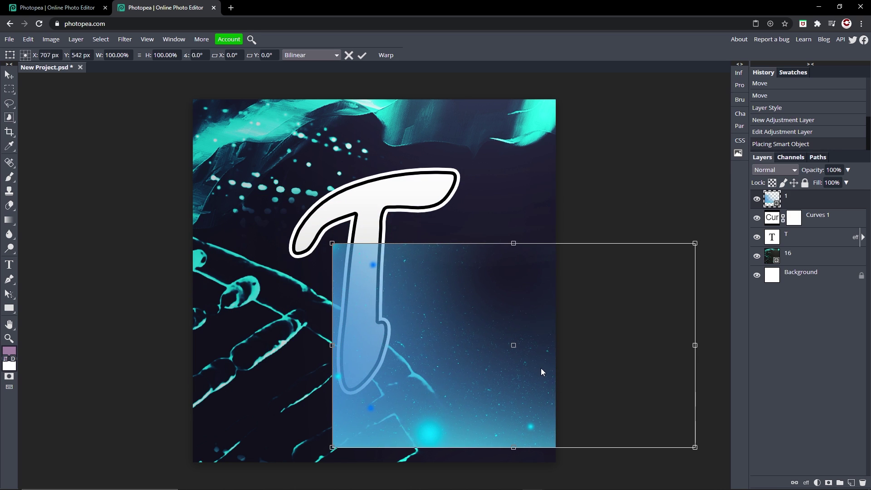
{"action": "left_click_drag", "start_coordinate": [339, 264], "coordinate": [120, 99]}
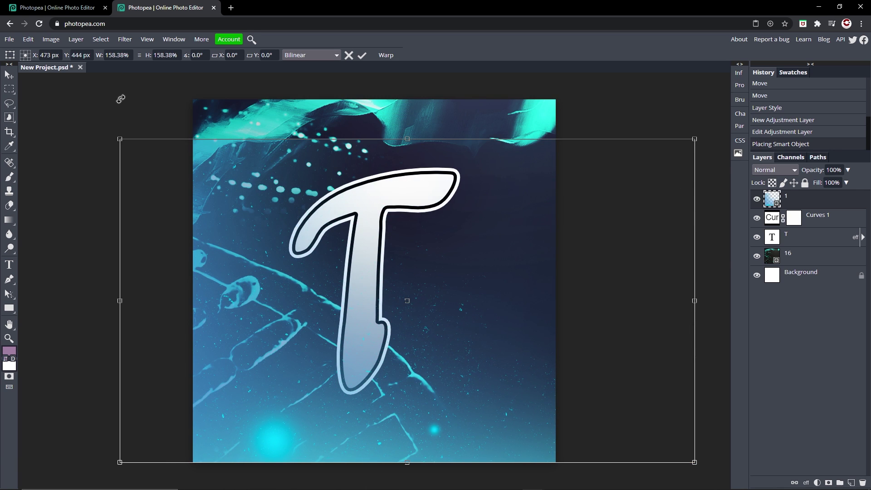
{"action": "left_click_drag", "start_coordinate": [120, 97], "coordinate": [139, 139]}
{"action": "left_click_drag", "start_coordinate": [220, 177], "coordinate": [216, 146]}
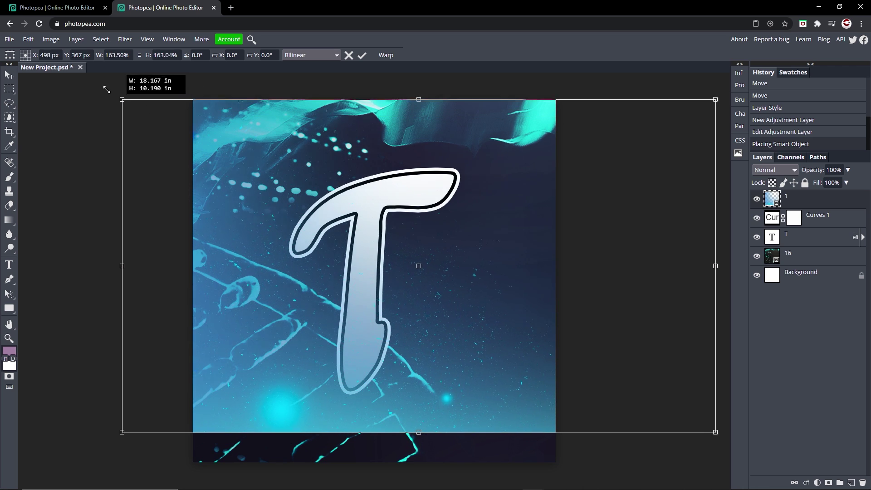
{"action": "left_click_drag", "start_coordinate": [140, 114], "coordinate": [77, 73]}
{"action": "mouse_move", "coordinate": [256, 175]}
{"action": "left_mouse_down"}
{"action": "mouse_move", "coordinate": [320, 219]}
{"action": "mouse_move", "coordinate": [316, 206]}
{"action": "left_mouse_up"}
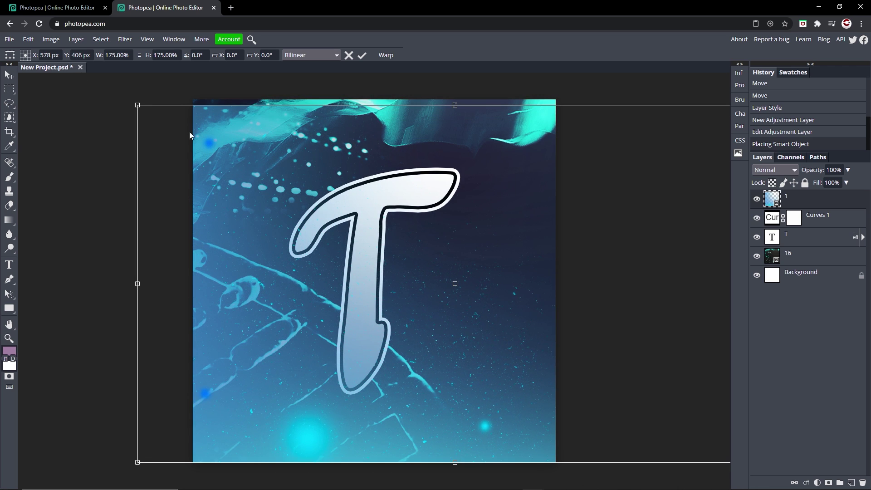
{"action": "left_click_drag", "start_coordinate": [140, 103], "coordinate": [117, 93]}
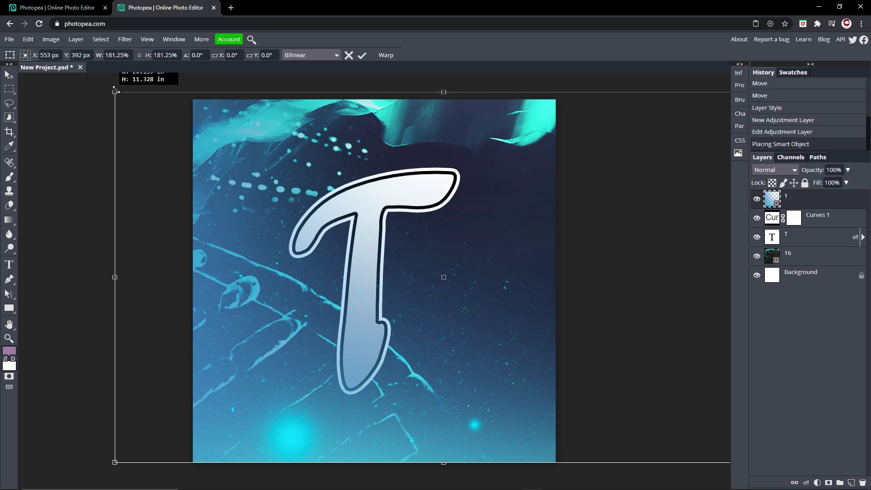
{"action": "mouse_move", "coordinate": [524, 231]}
{"action": "left_mouse_down"}
{"action": "mouse_move", "coordinate": [443, 230]}
{"action": "mouse_move", "coordinate": [452, 230]}
{"action": "left_mouse_up"}
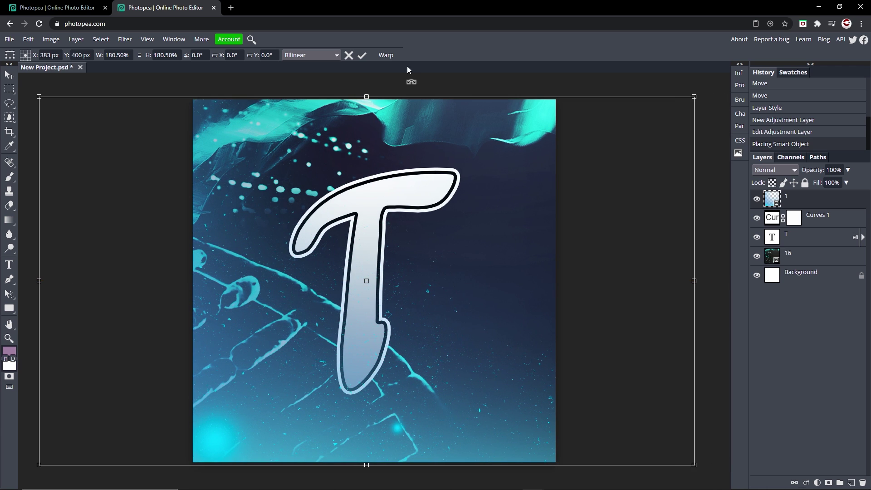
{"action": "left_click", "coordinate": [363, 56]}
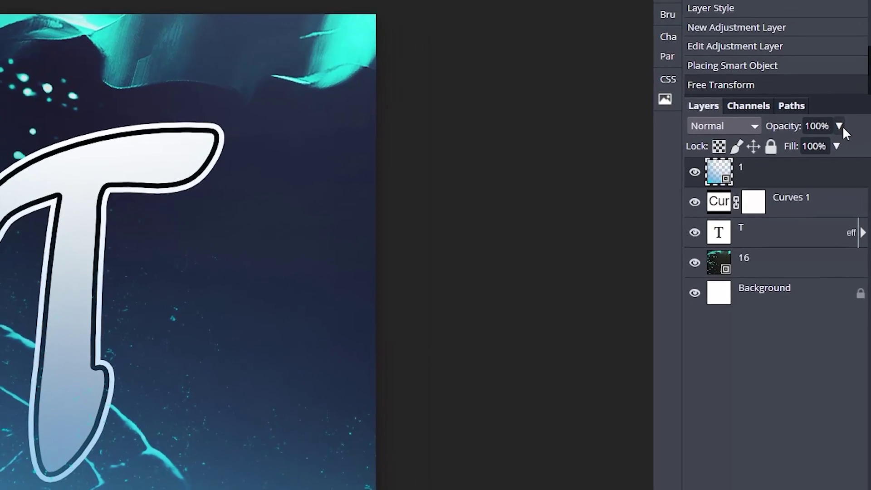
Fade the light-leak Layer 1 to about 57% opacity
{"action": "left_click", "coordinate": [848, 170]}
{"action": "left_click_drag", "start_coordinate": [848, 183], "coordinate": [832, 183]}
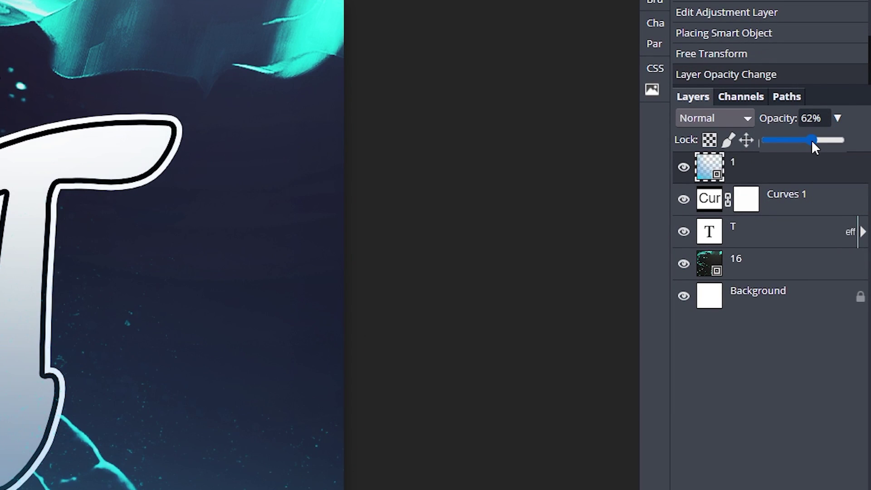
{"action": "mouse_move", "coordinate": [812, 140]}
{"action": "left_mouse_down"}
{"action": "mouse_move", "coordinate": [800, 138]}
{"action": "mouse_move", "coordinate": [811, 139]}
{"action": "left_mouse_up"}
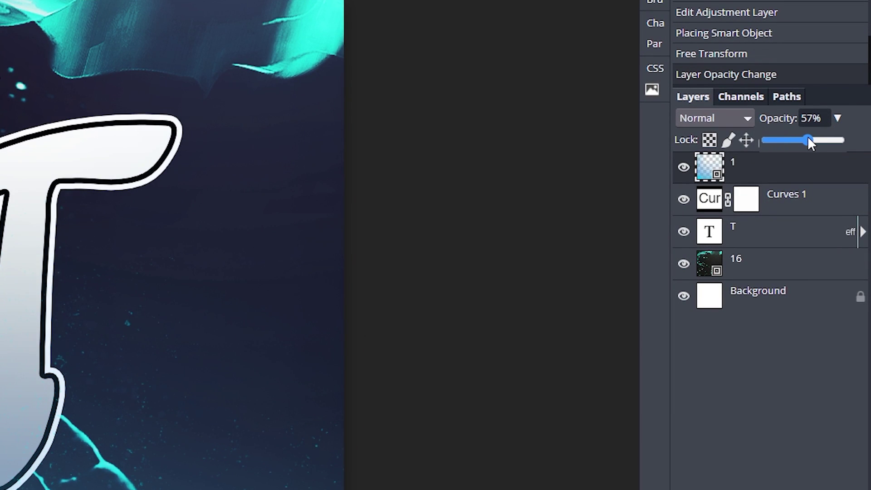